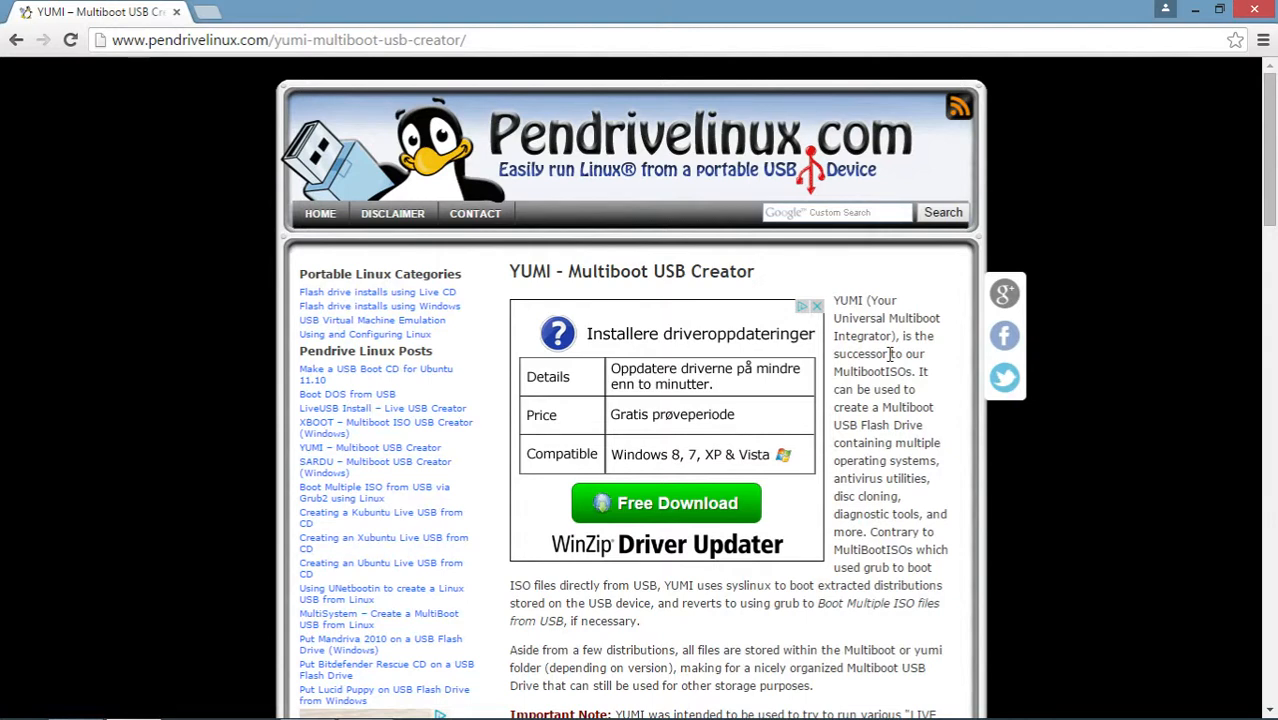
Step: Download YUMI-2.0.1.8.exe for Windows from the pendrivelinux.com YUMI page
{"action": "left_click", "coordinate": [561, 41]}
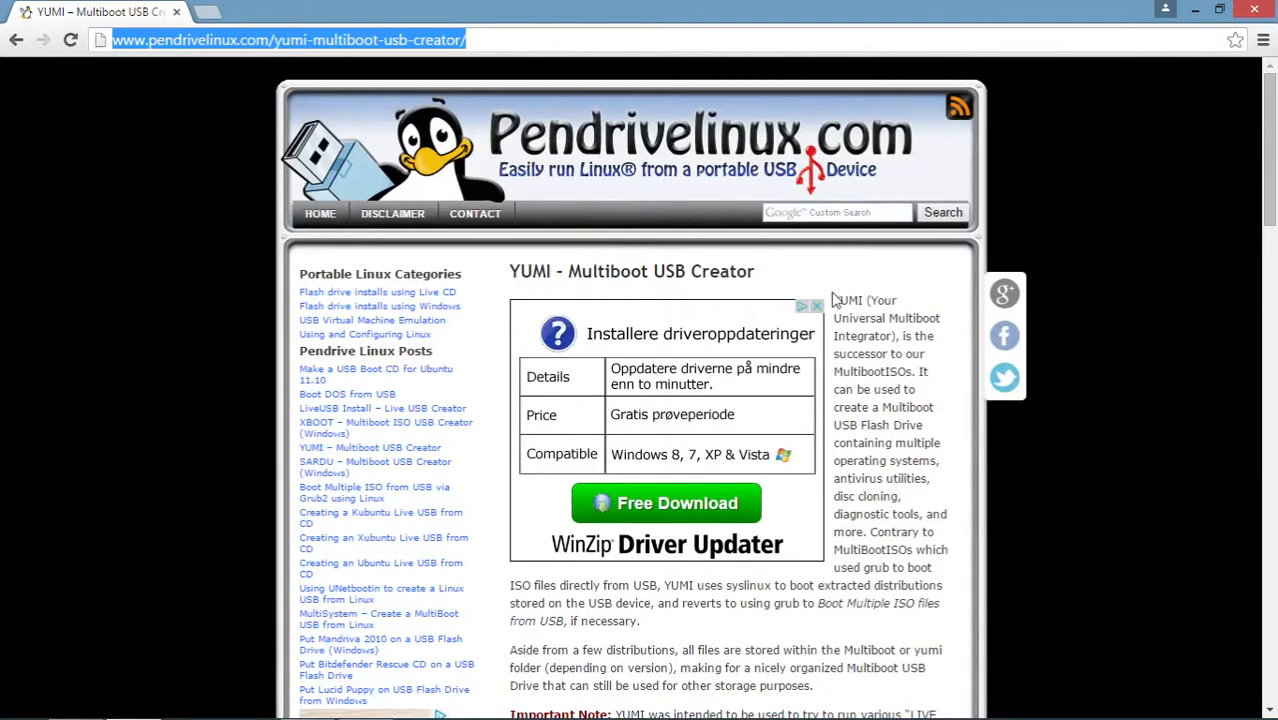
{"action": "left_click", "coordinate": [897, 402]}
{"action": "scroll", "coordinate": [897, 405], "scroll_direction": "down", "scroll_amount": 10}
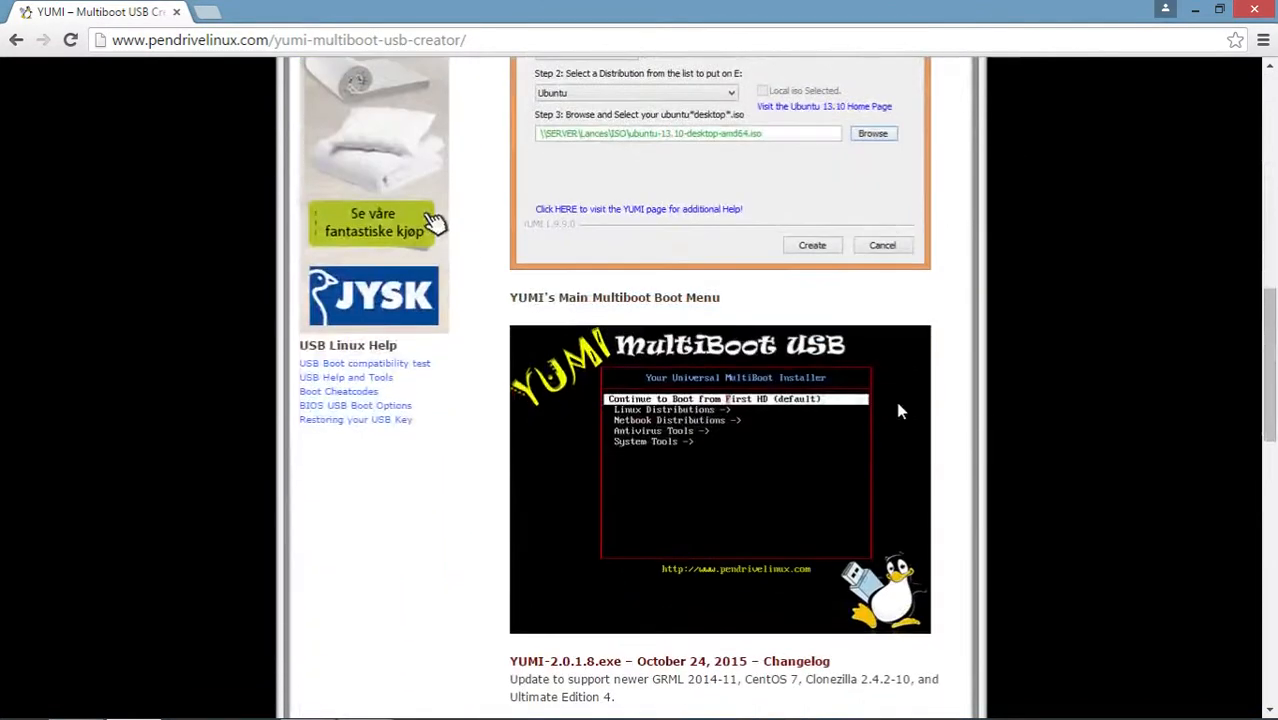
{"action": "scroll", "coordinate": [898, 410], "scroll_direction": "up", "scroll_amount": 10}
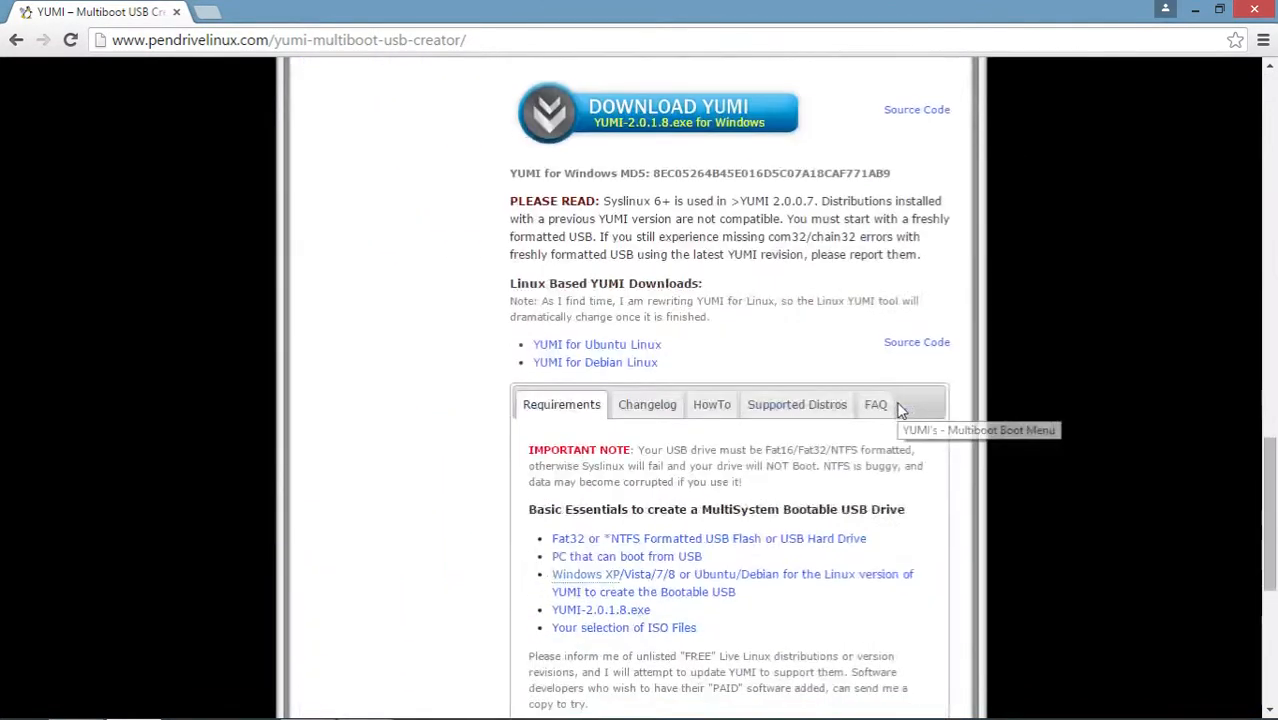
{"action": "left_click", "coordinate": [649, 105]}
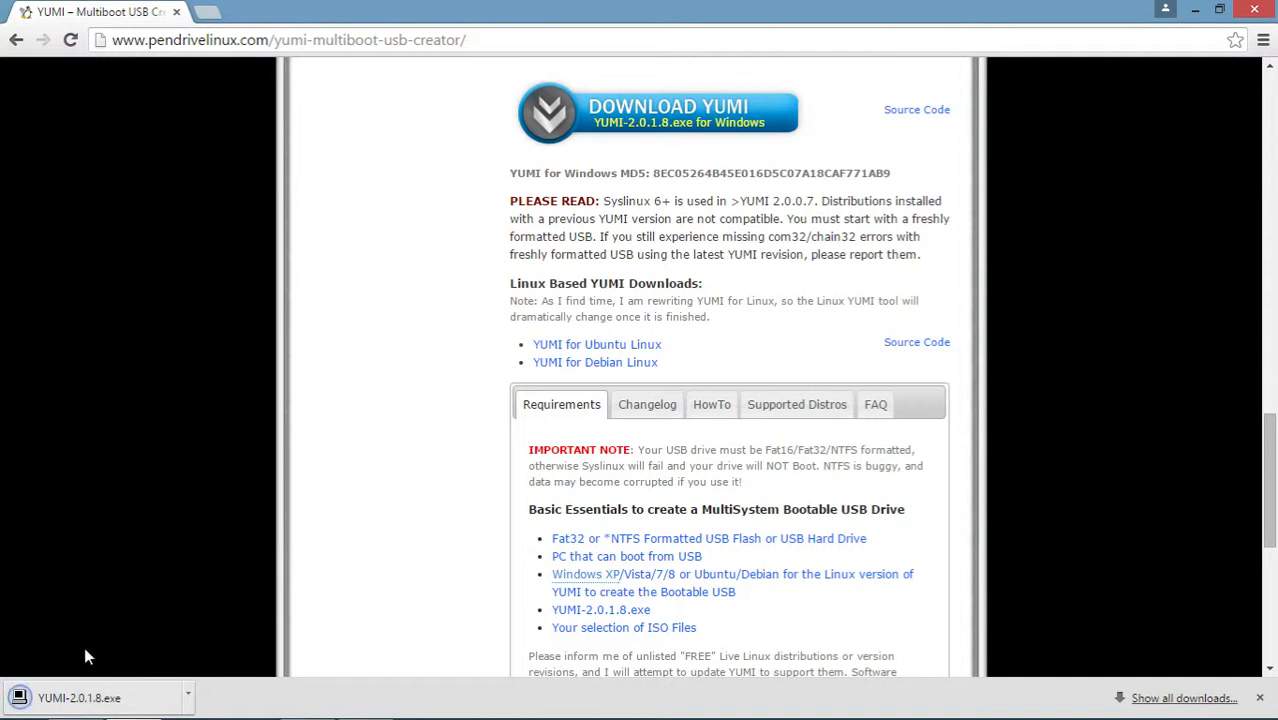
Step: Run the downloaded YUMI past its license agreement and select F:\ MULTIBOOT 3GB as the USB device
{"action": "left_click", "coordinate": [83, 699]}
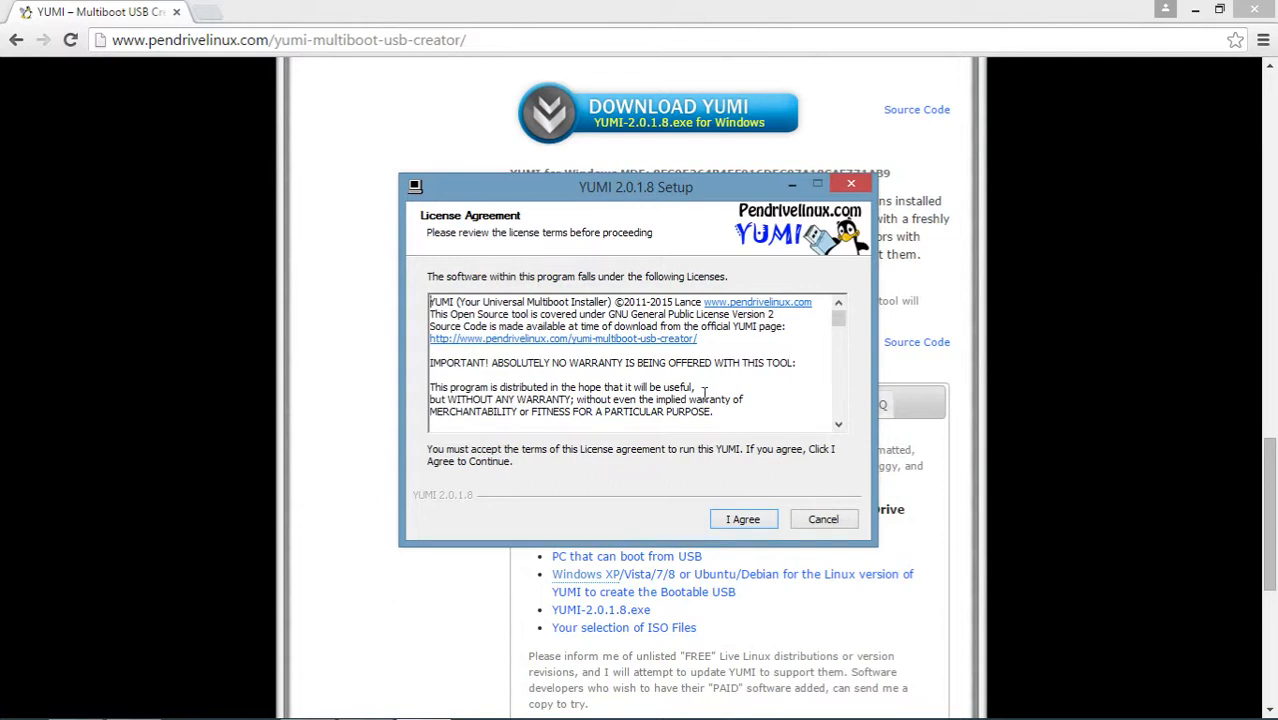
{"action": "left_click", "coordinate": [733, 523]}
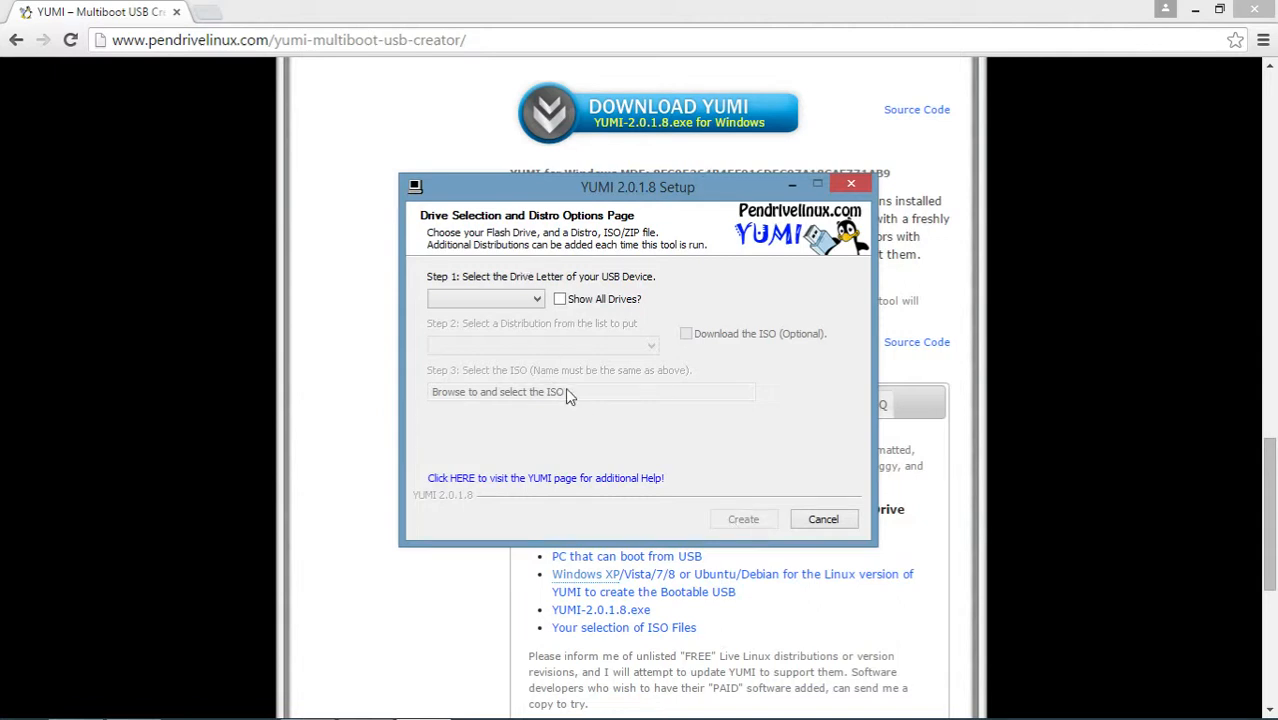
{"action": "left_click", "coordinate": [531, 303]}
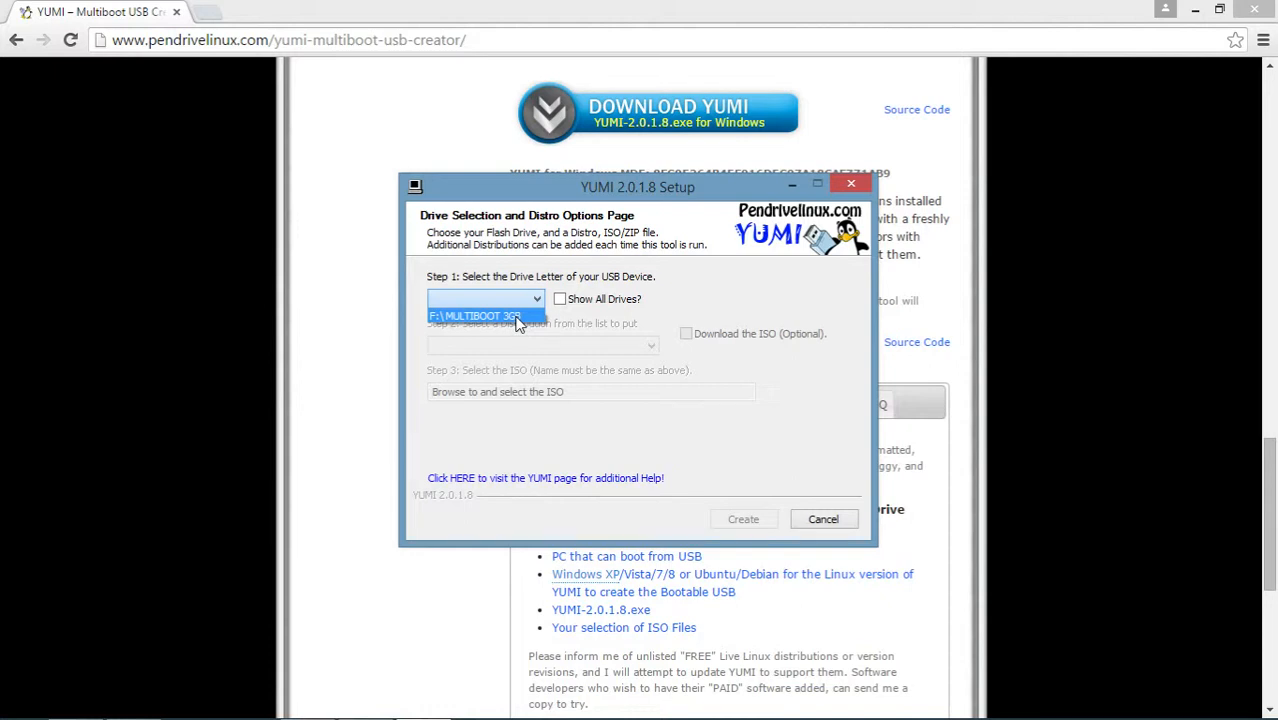
{"action": "left_click", "coordinate": [517, 317]}
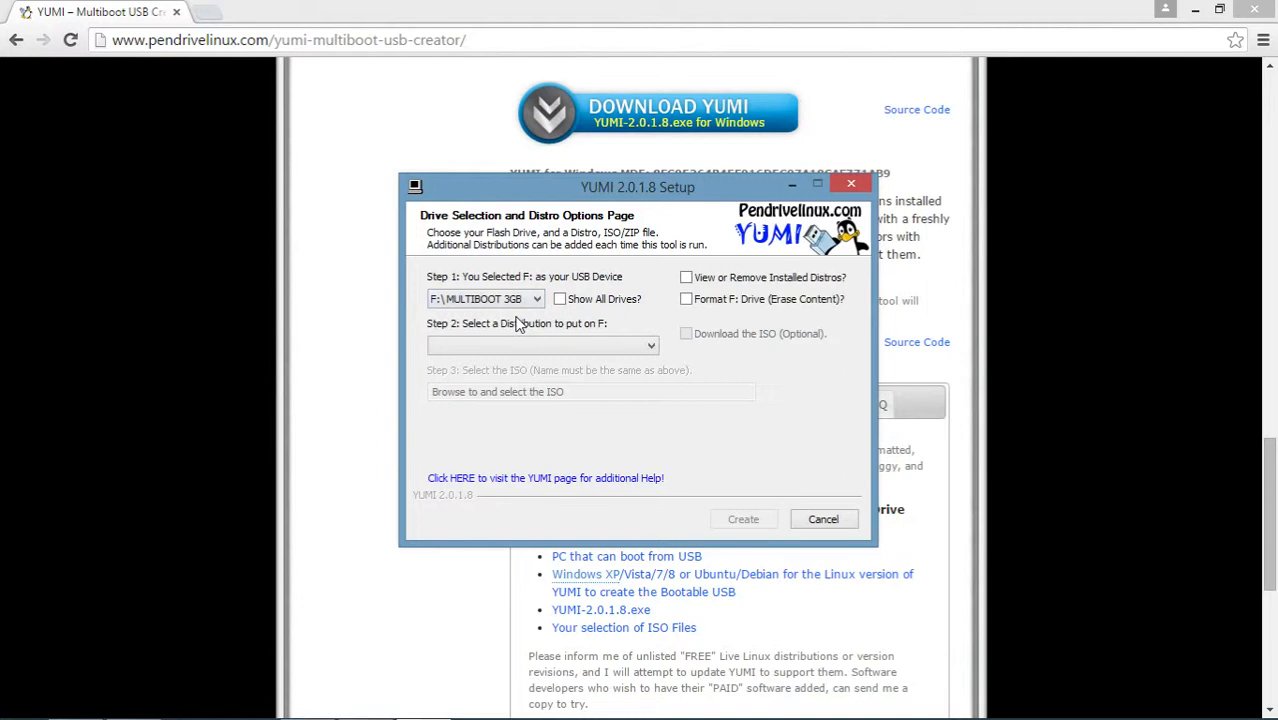
{"action": "left_click", "coordinate": [749, 304]}
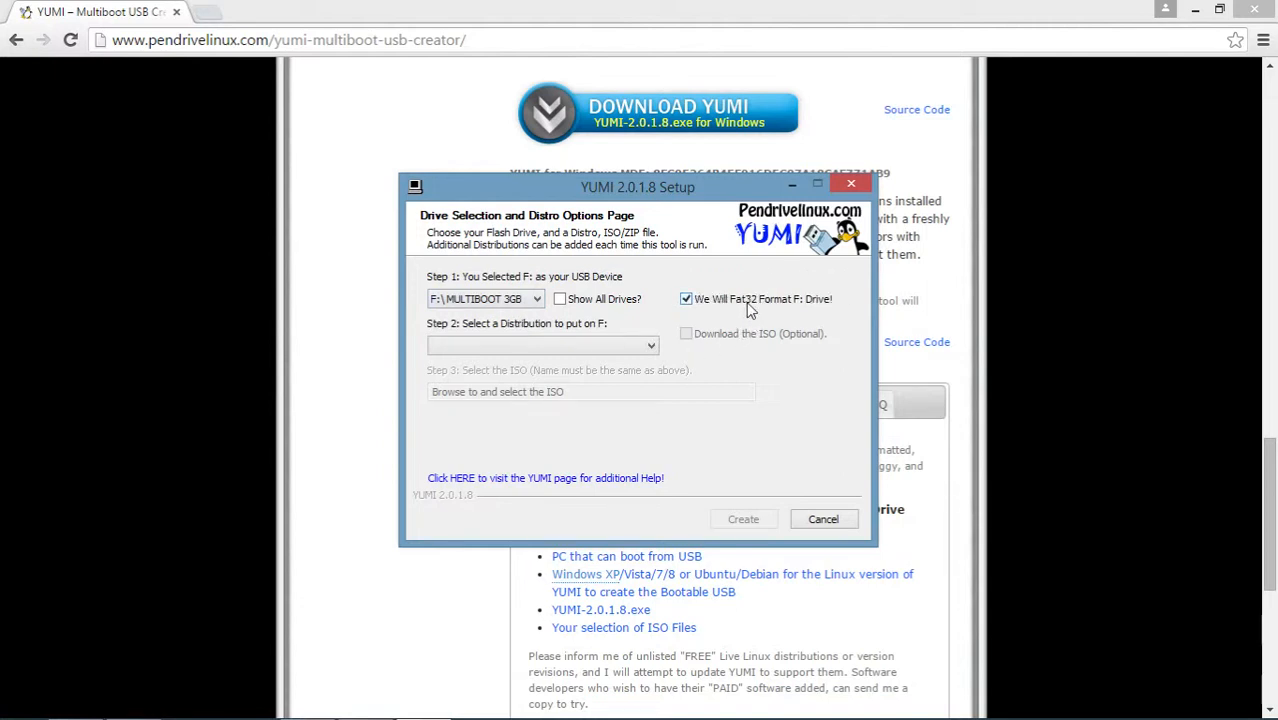
{"action": "left_click", "coordinate": [749, 304]}
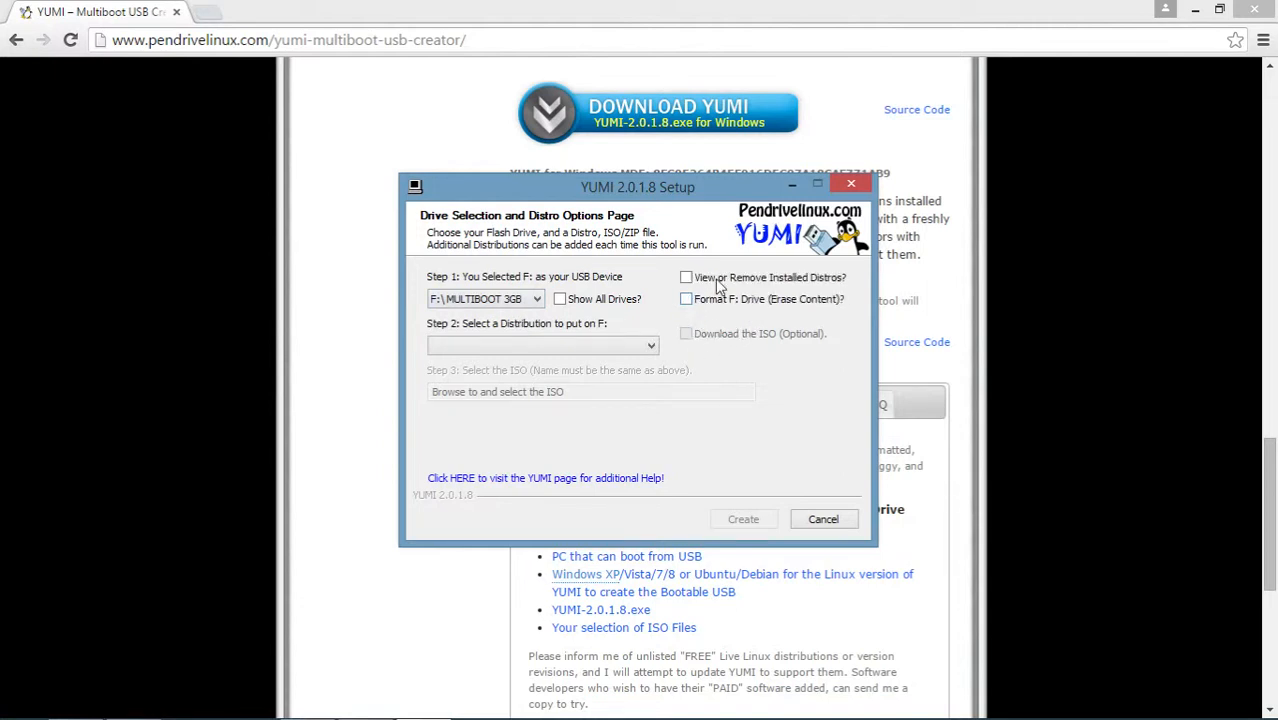
{"action": "left_click", "coordinate": [719, 284]}
{"action": "left_click", "coordinate": [719, 284]}
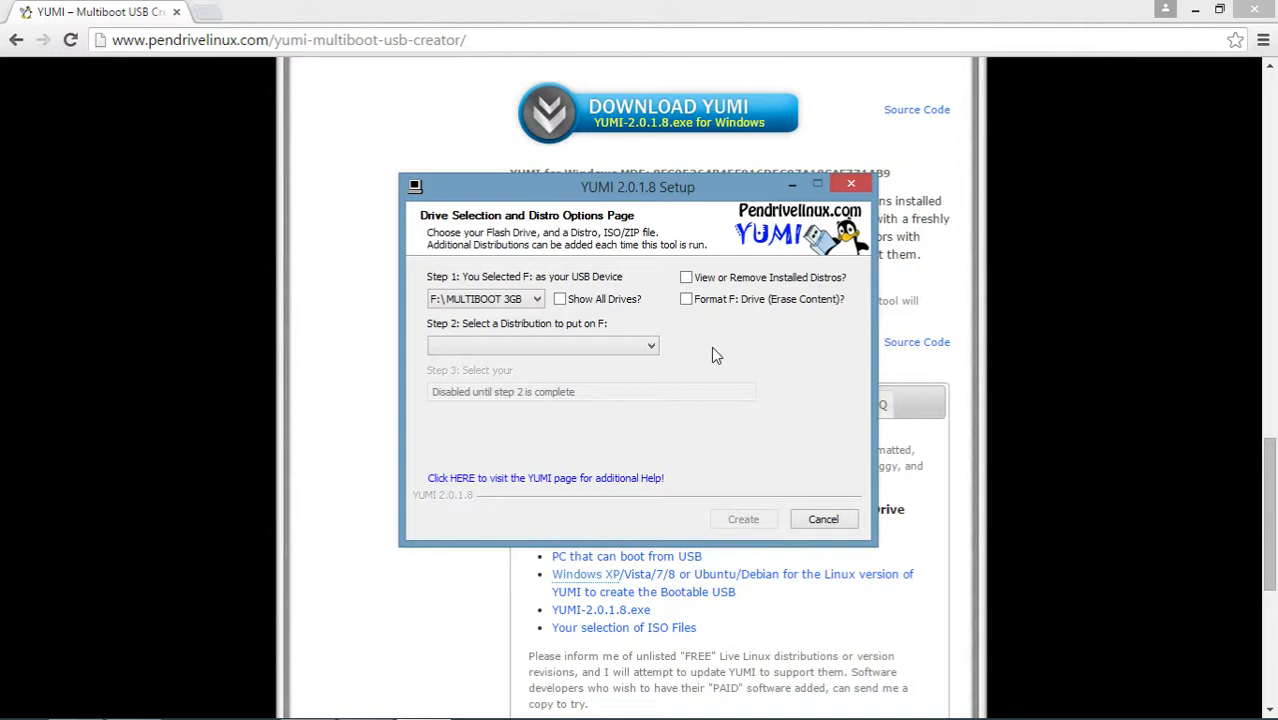
Step: Browse the list of supported distributions and choose Lucid Puppy Linux to put on the F: drive
{"action": "left_click", "coordinate": [649, 350]}
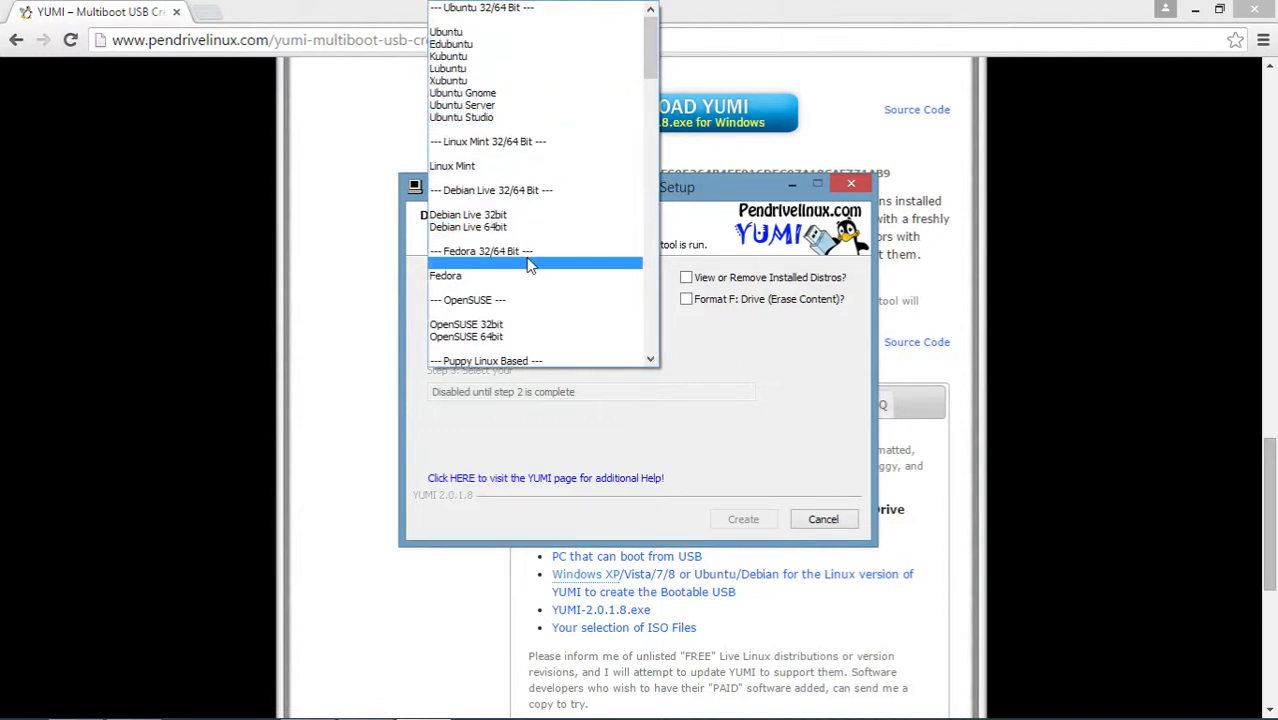
{"action": "left_click_drag", "start_coordinate": [648, 41], "coordinate": [654, 321]}
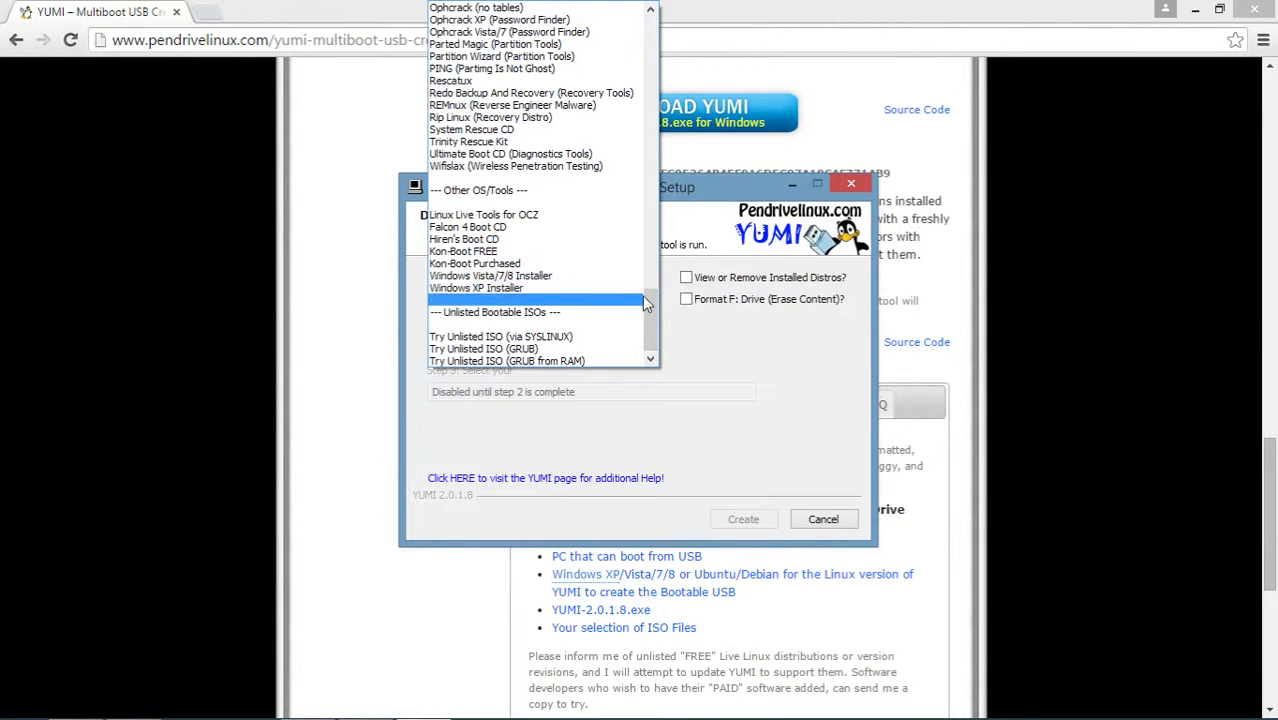
{"action": "left_click_drag", "start_coordinate": [651, 307], "coordinate": [650, 78]}
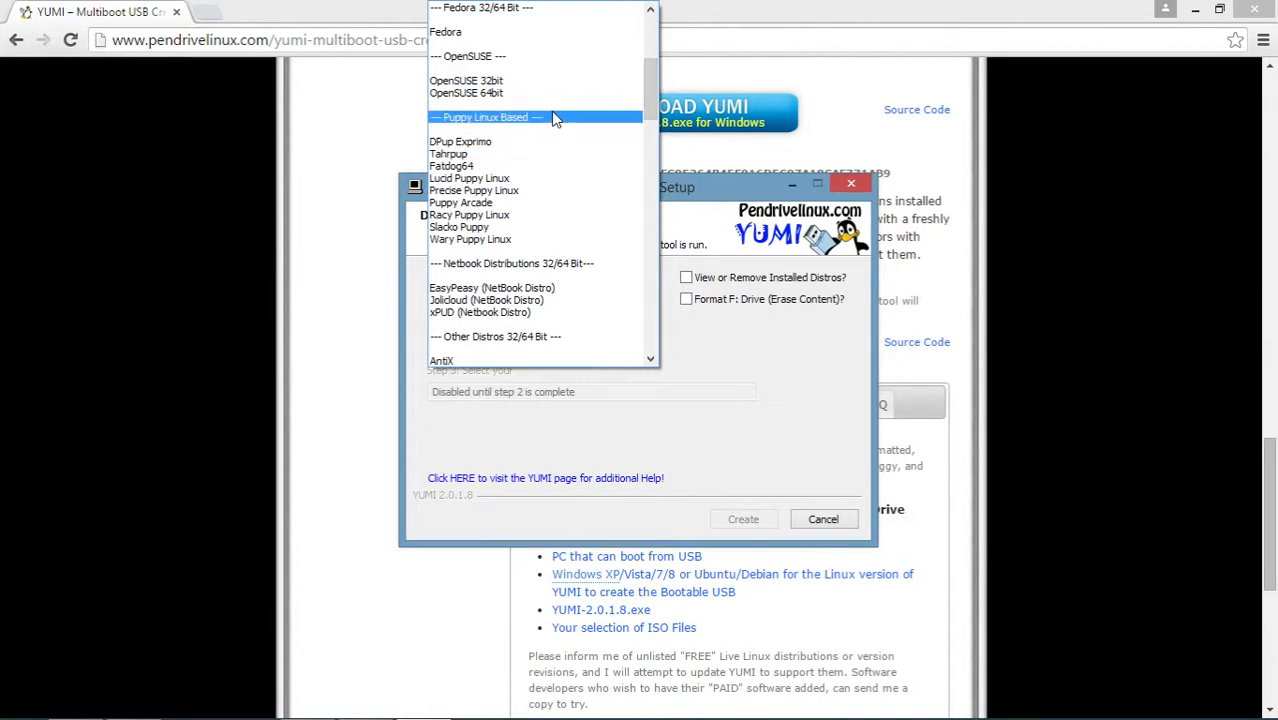
{"action": "left_click", "coordinate": [528, 180]}
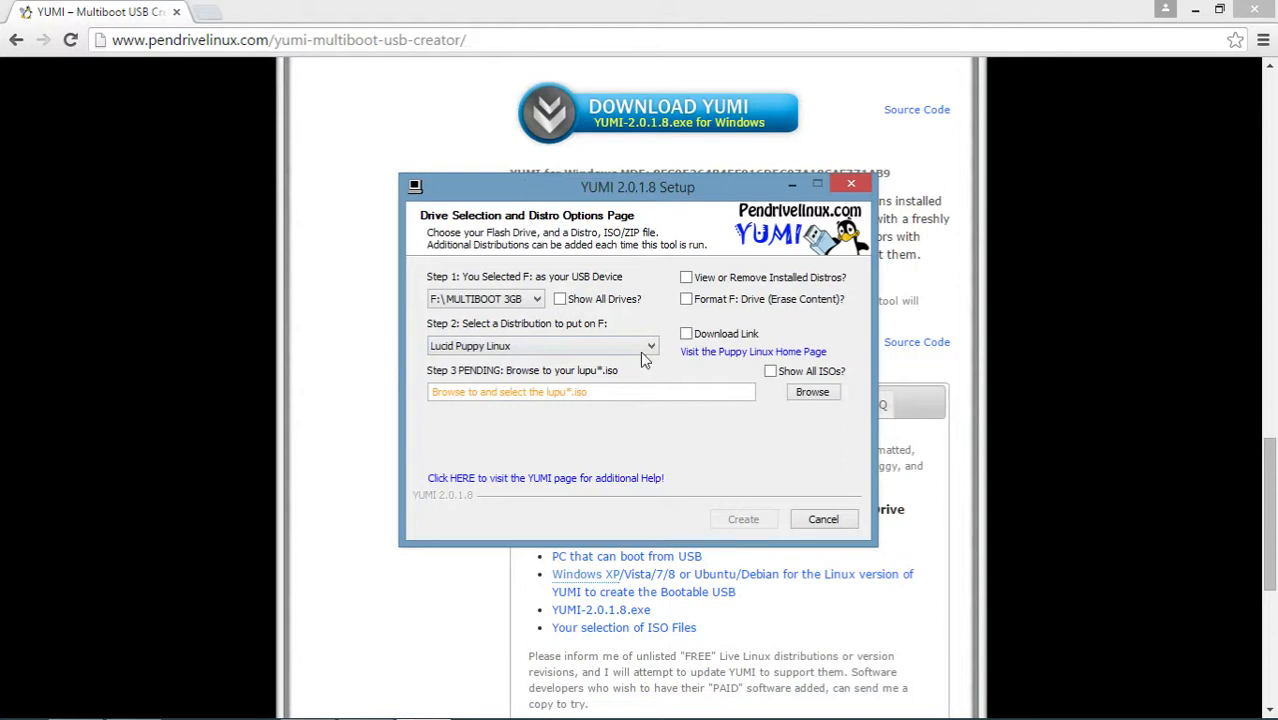
Step: Visit the Puppy Linux home page and look through the builds offered on its Download Latest Release page
{"action": "left_click", "coordinate": [726, 352]}
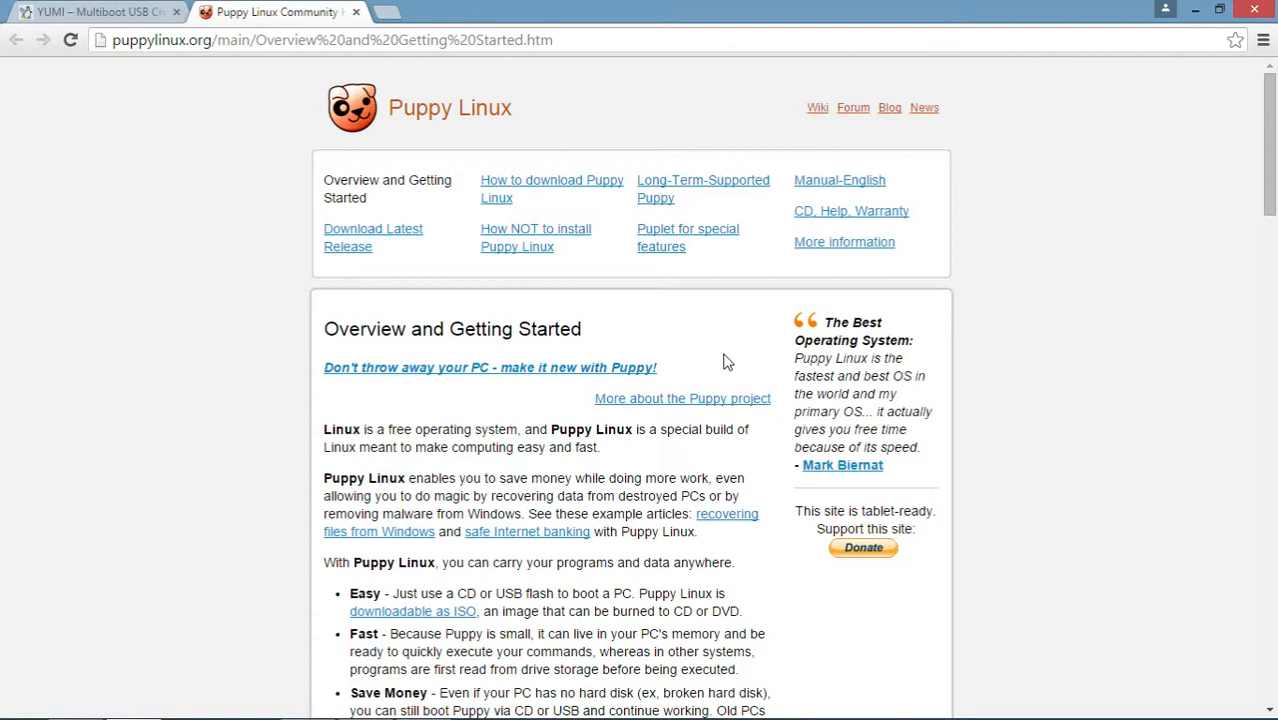
{"action": "left_click", "coordinate": [401, 241]}
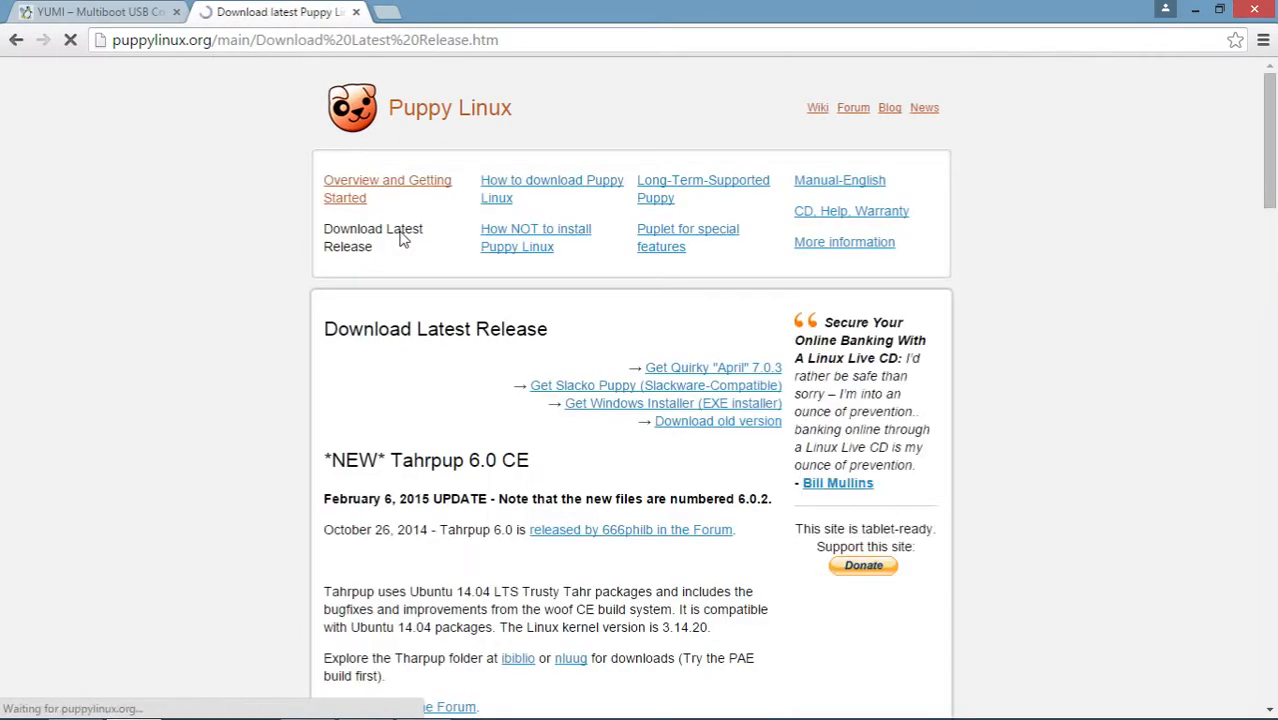
{"action": "scroll", "coordinate": [392, 379], "scroll_direction": "down", "scroll_amount": 3}
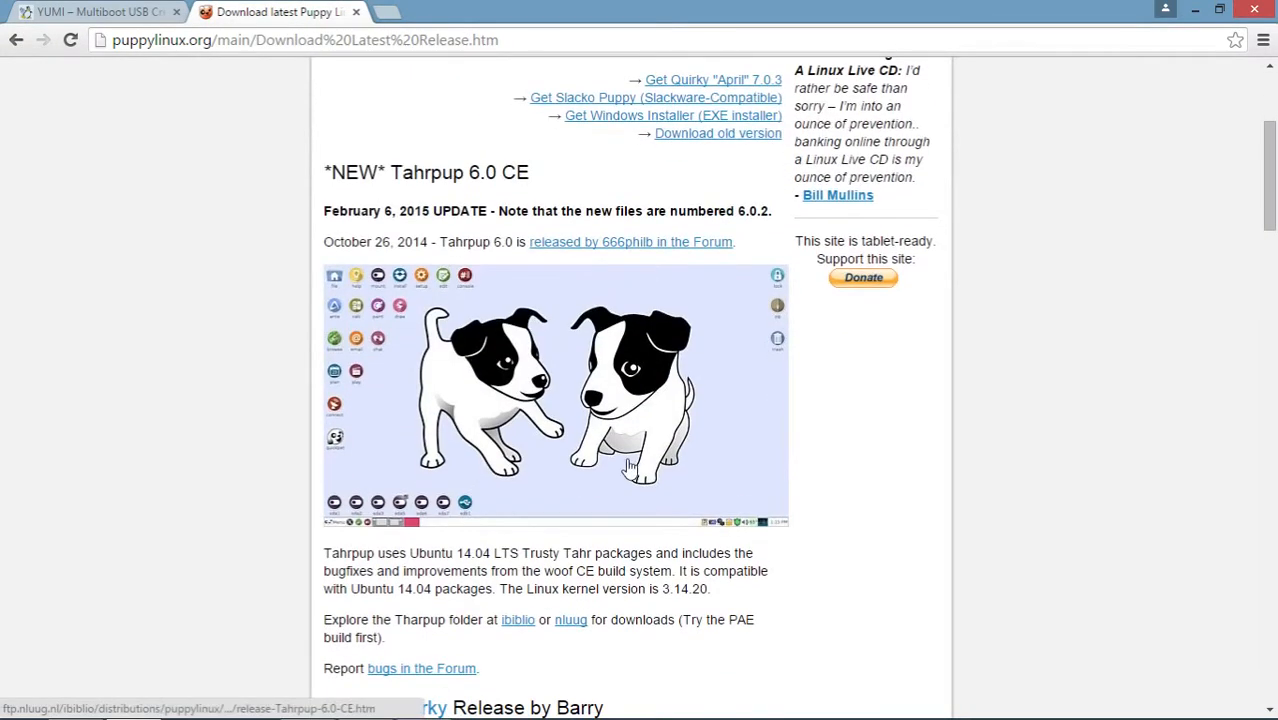
{"action": "scroll", "coordinate": [628, 460], "scroll_direction": "down", "scroll_amount": 2}
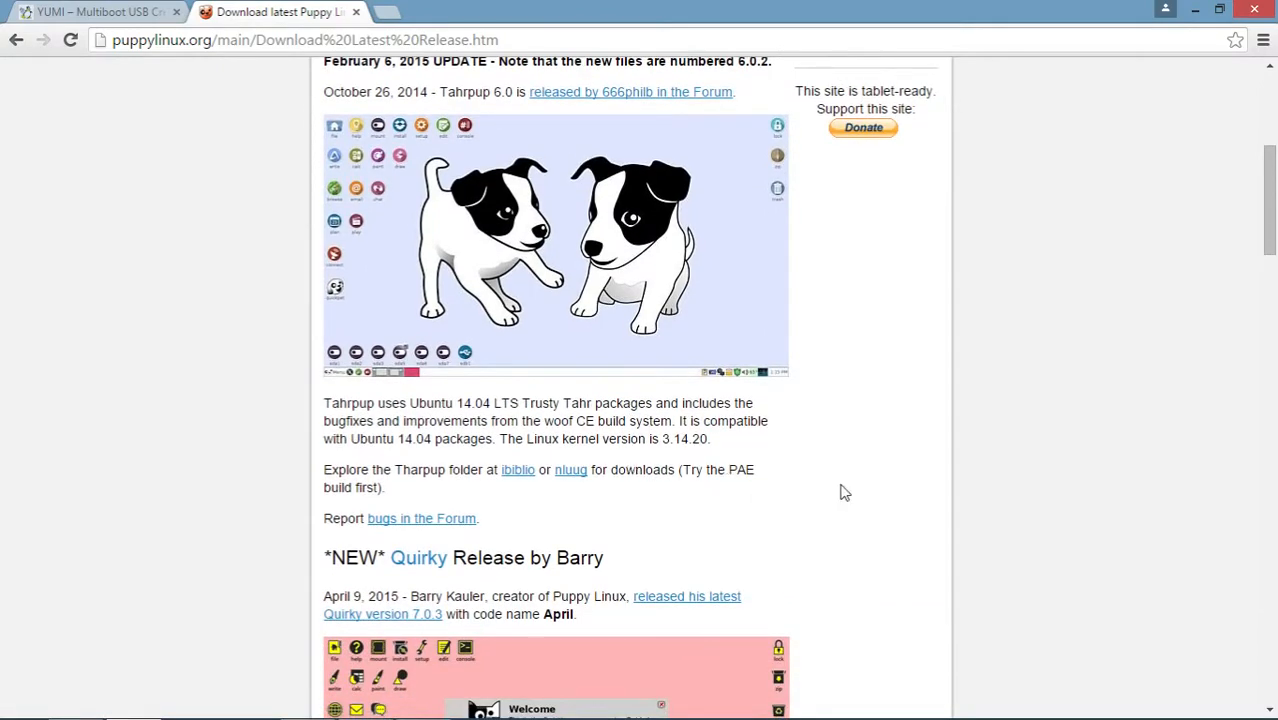
{"action": "scroll", "coordinate": [842, 491], "scroll_direction": "down", "scroll_amount": 9}
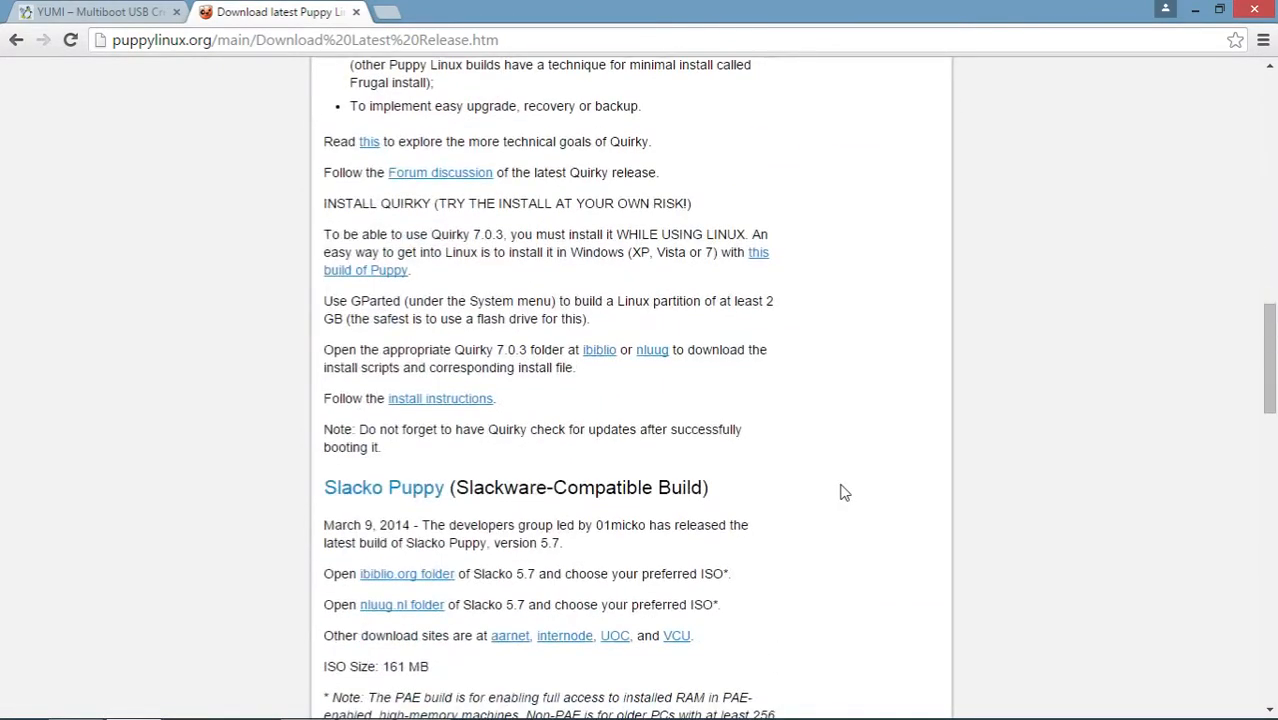
{"action": "scroll", "coordinate": [842, 491], "scroll_direction": "up", "scroll_amount": 9}
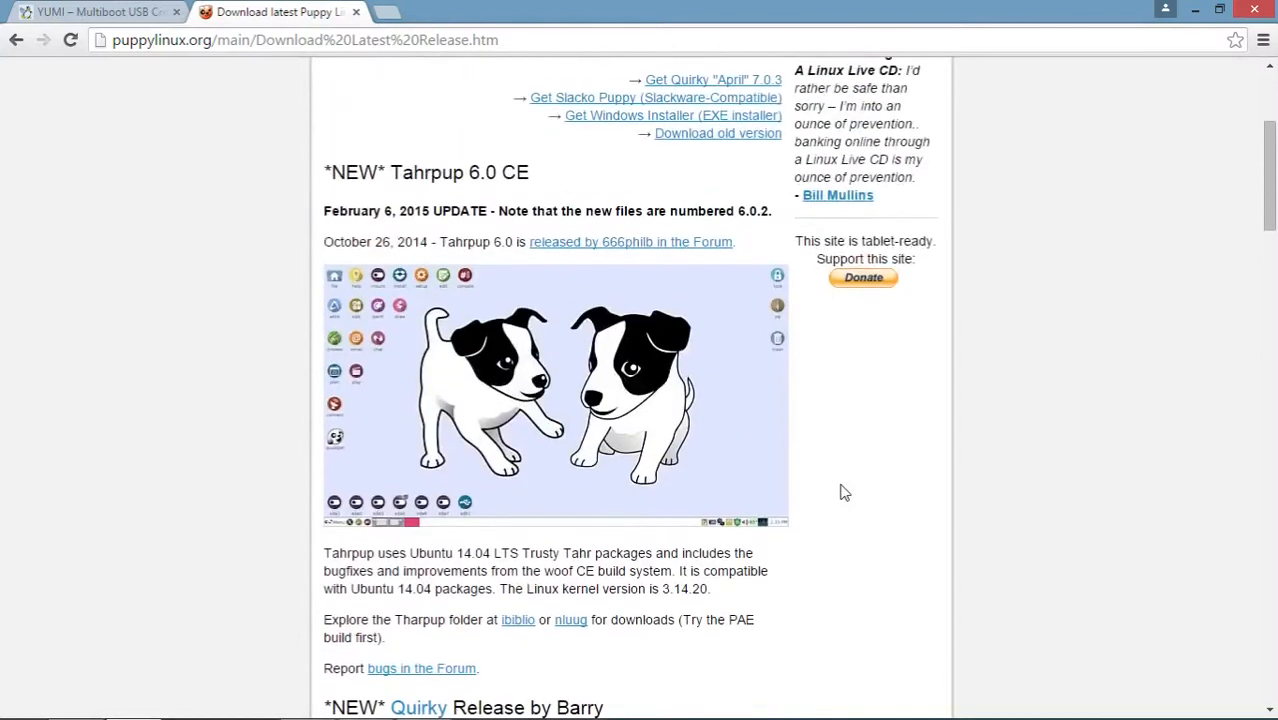
{"action": "scroll", "coordinate": [842, 491], "scroll_direction": "up", "scroll_amount": 3}
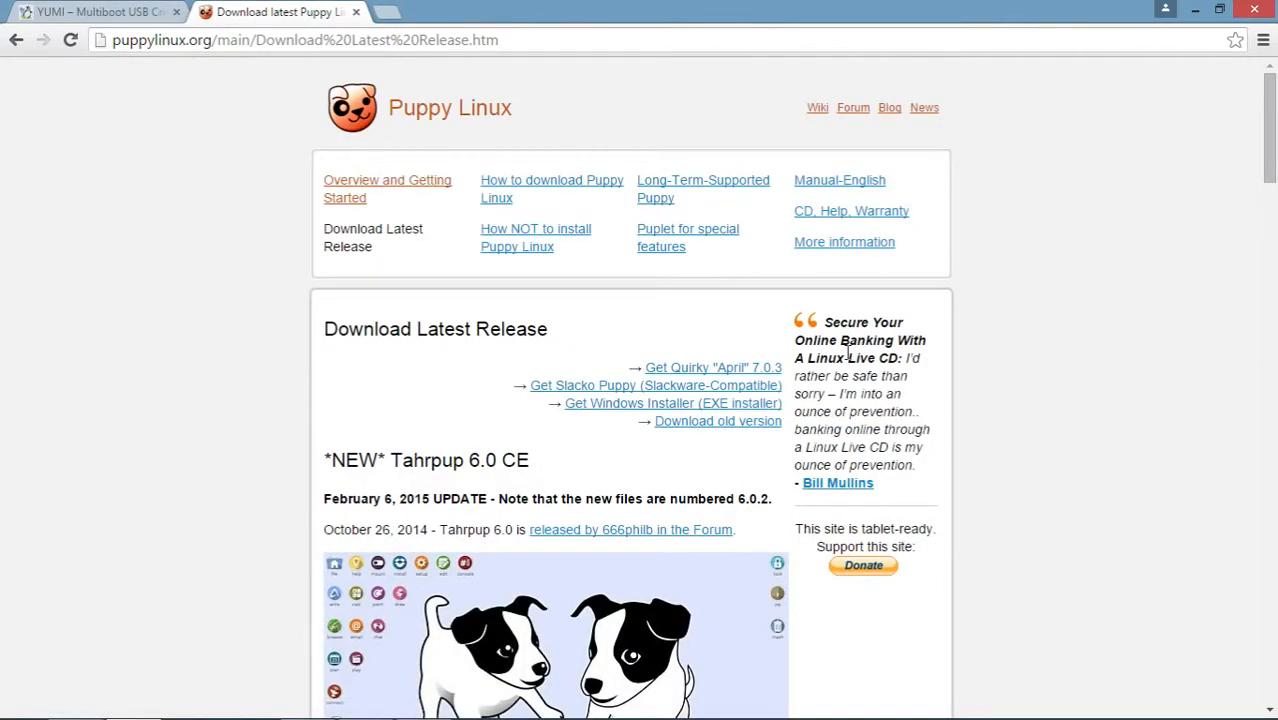
Step: Switch back to YUMI Setup and select the lupu-528.005 ISO from the Downloads folder as the distribution image
{"action": "key", "text": "alt+Tab"}
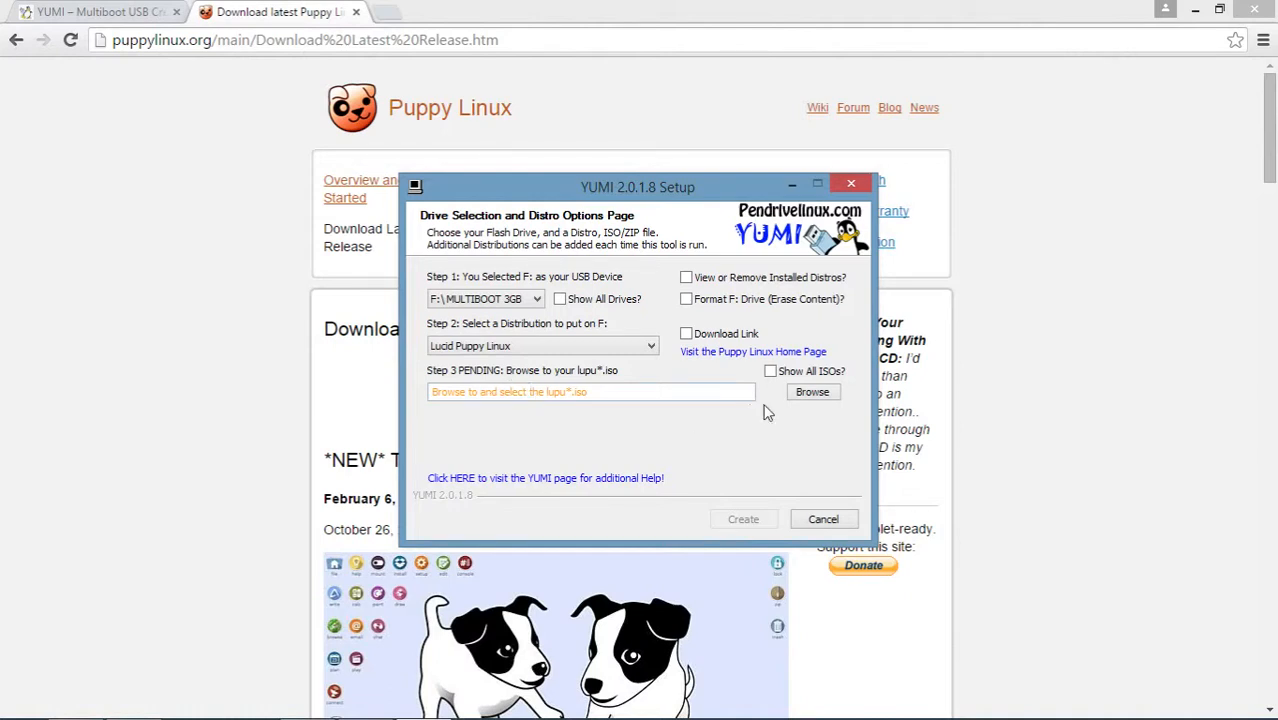
{"action": "left_click", "coordinate": [804, 394]}
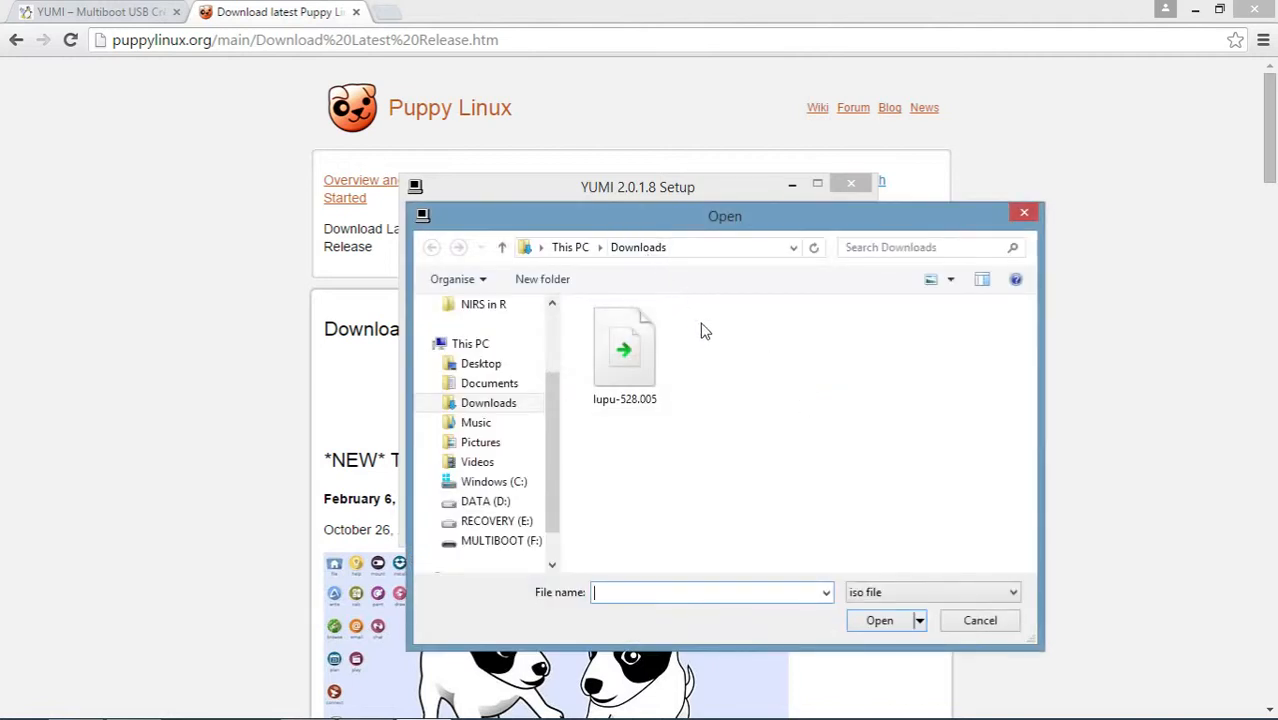
{"action": "left_click", "coordinate": [622, 372]}
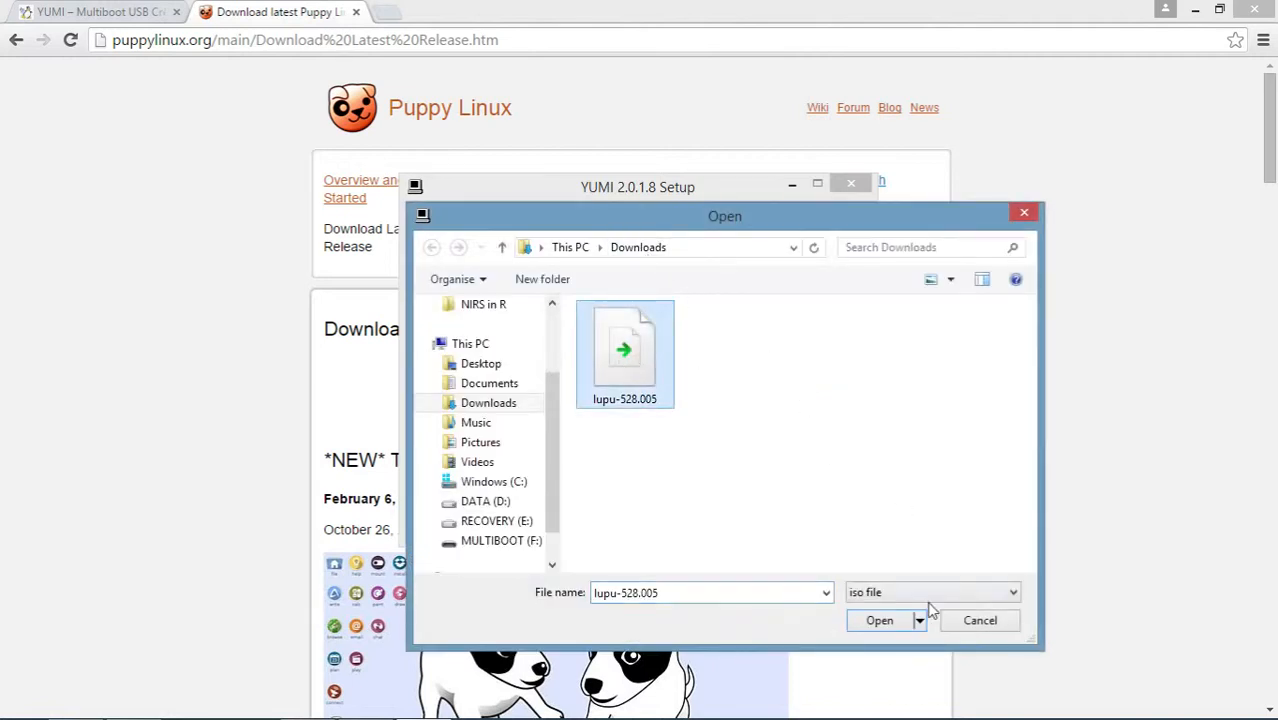
{"action": "left_click", "coordinate": [879, 622]}
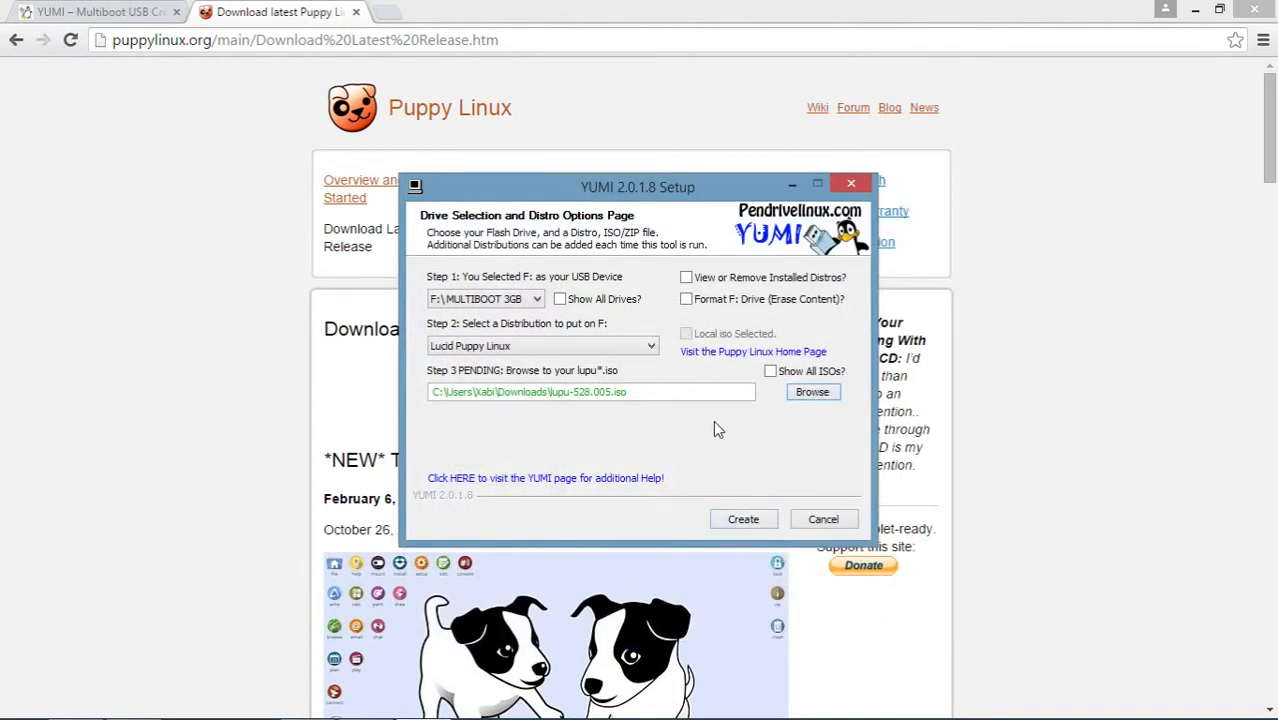
Step: Create the Lucid Puppy Linux installation on the USB drive, then decline adding more distros and finish the setup
{"action": "left_click", "coordinate": [733, 519]}
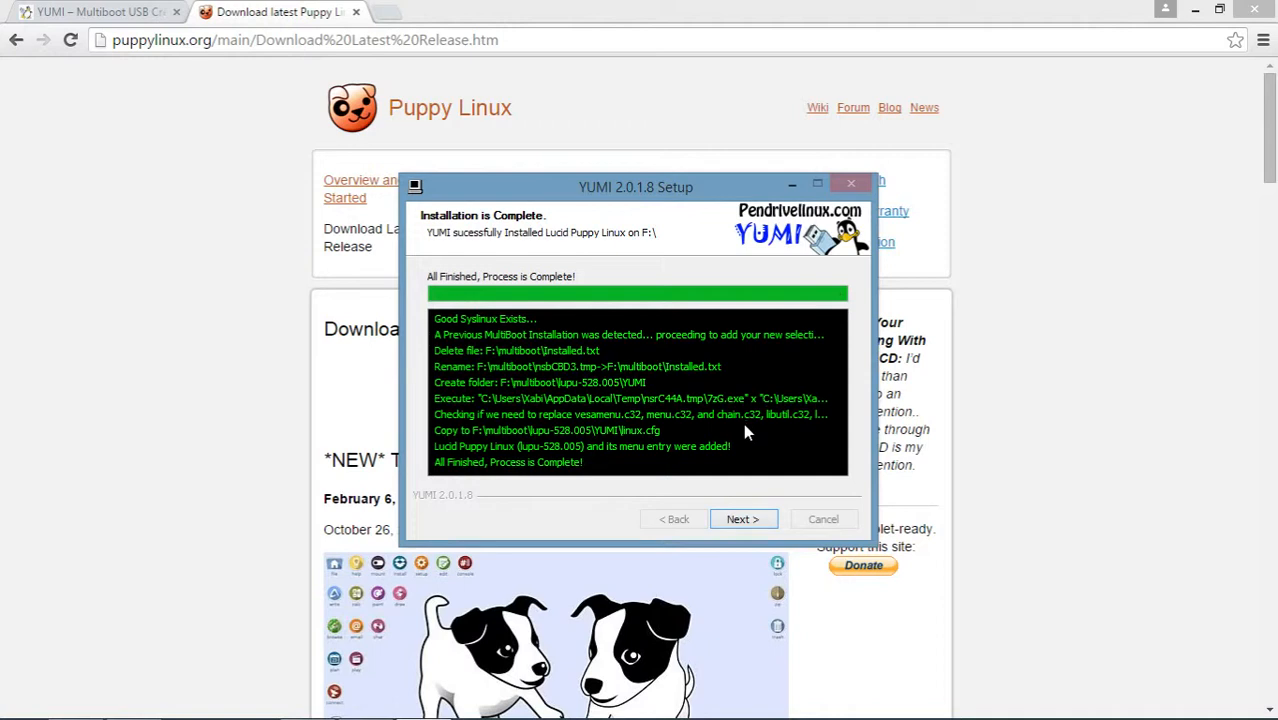
{"action": "left_click", "coordinate": [742, 519]}
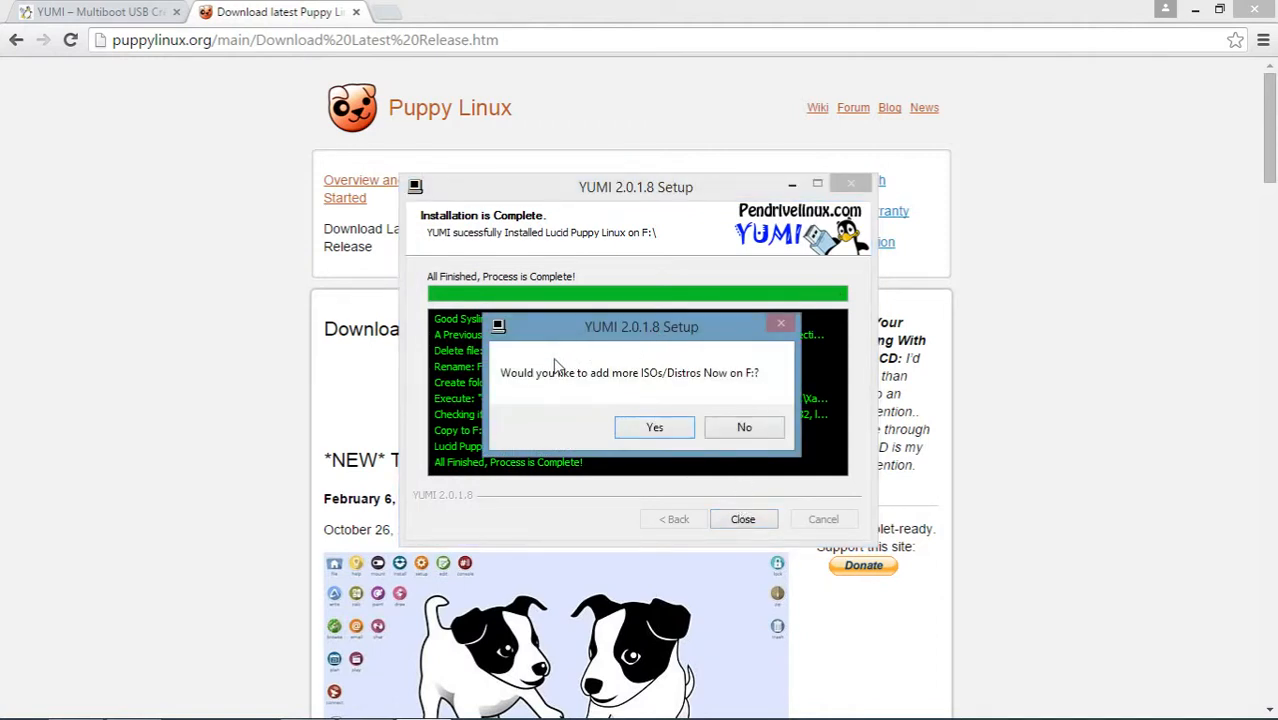
{"action": "left_click", "coordinate": [742, 429]}
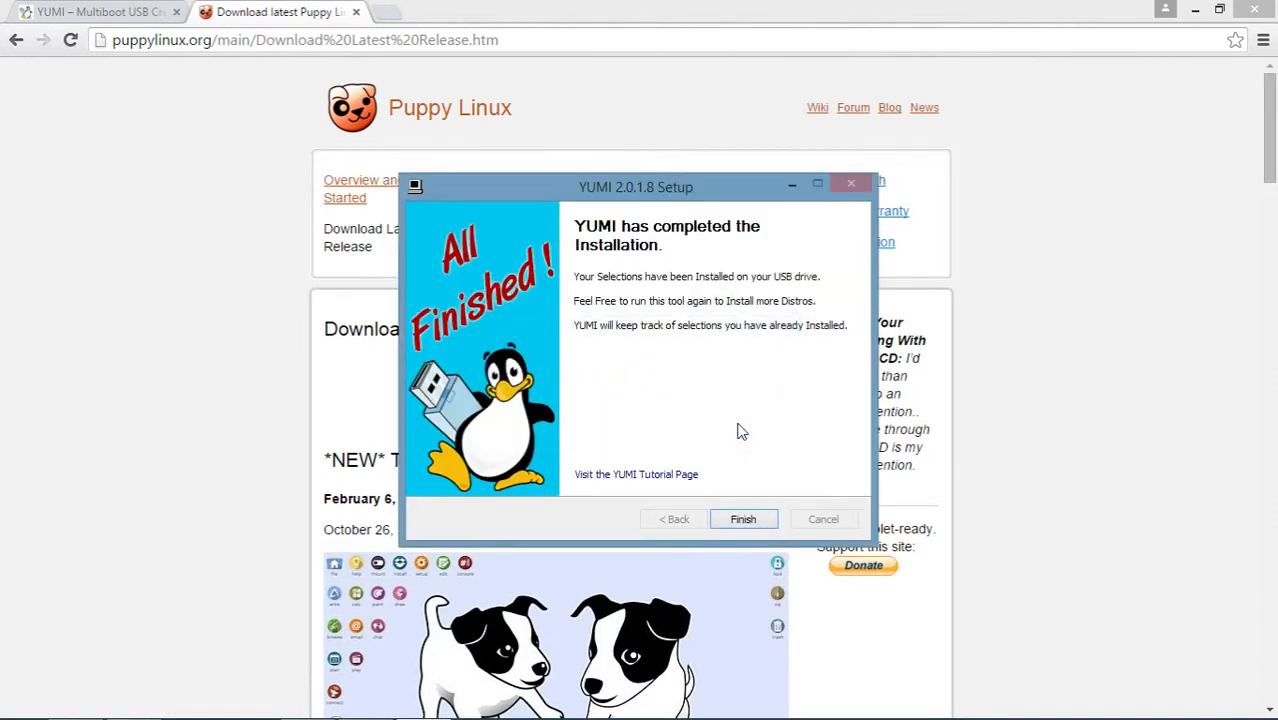
{"action": "left_click", "coordinate": [745, 520]}
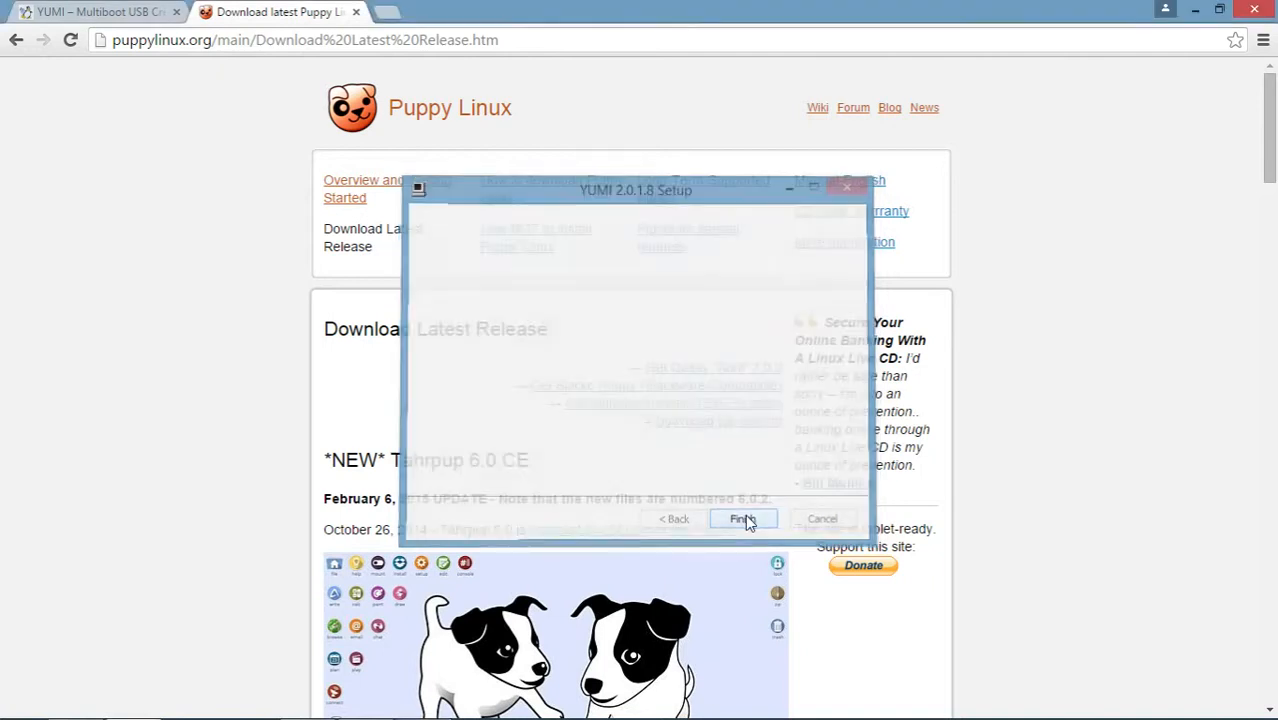